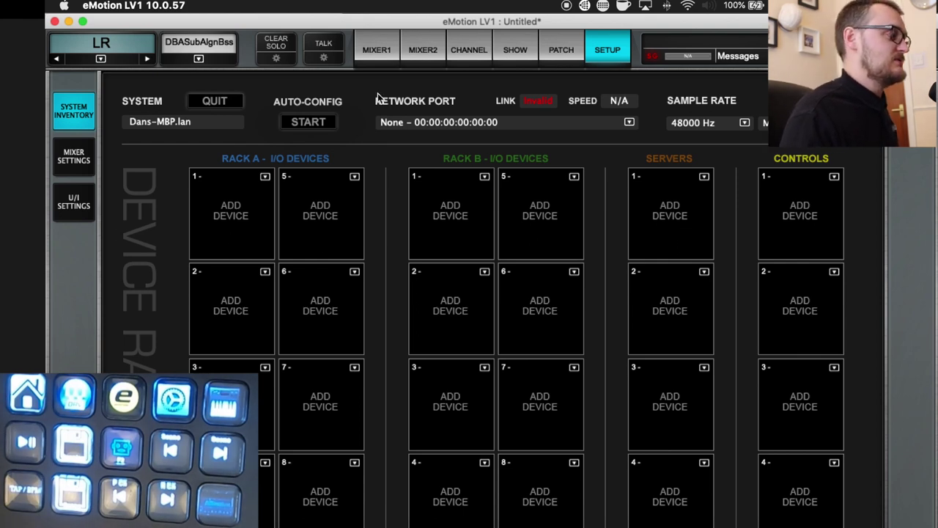
# Look through the U/I, mixer and system inventory setup pages, ending on the mixer settings
pyautogui.click(73, 201)
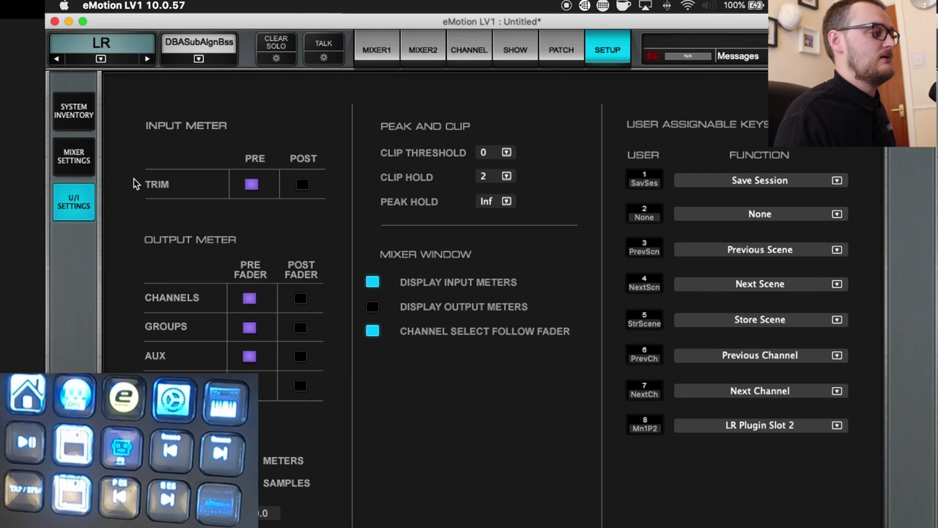
pyautogui.click(73, 146)
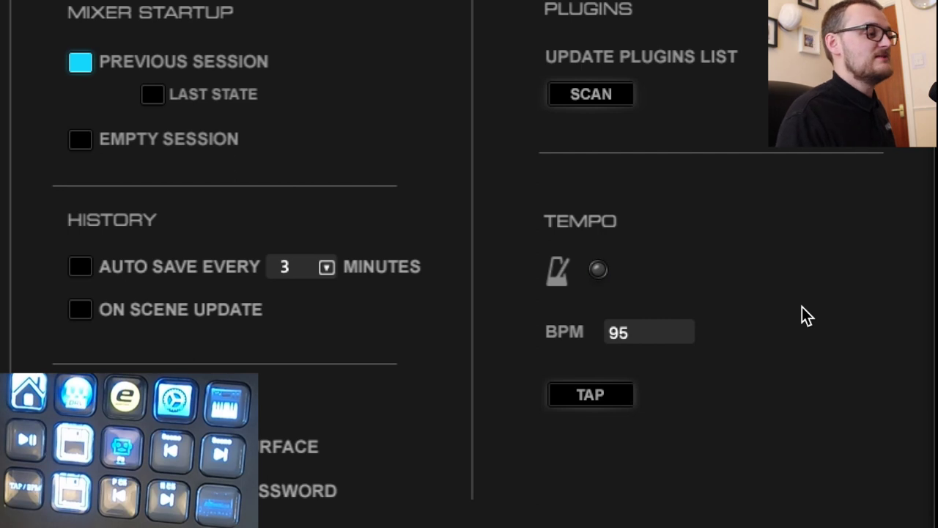
pyautogui.click(73, 203)
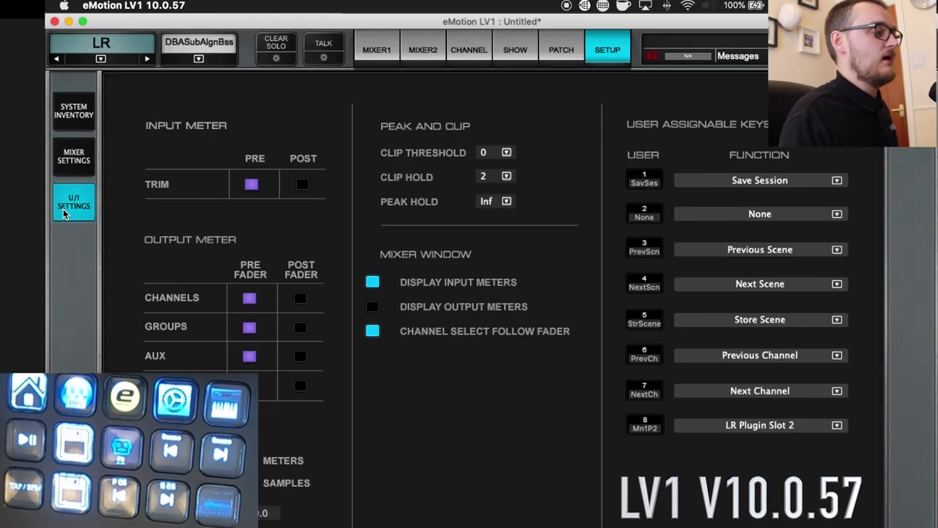
pyautogui.click(75, 116)
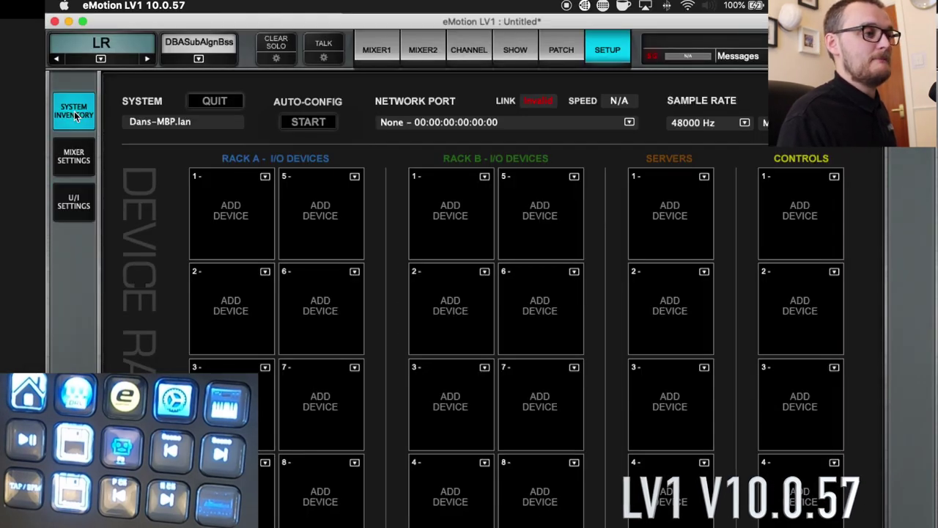
pyautogui.click(74, 140)
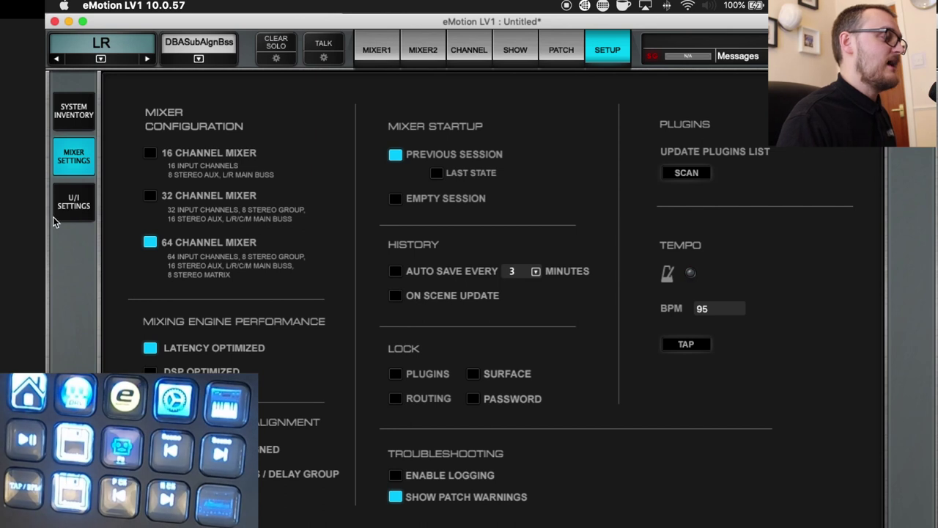
# Examine the functions that can be assigned to user key 2 in the U/I settings, leaving its assignment as is
pyautogui.click(74, 201)
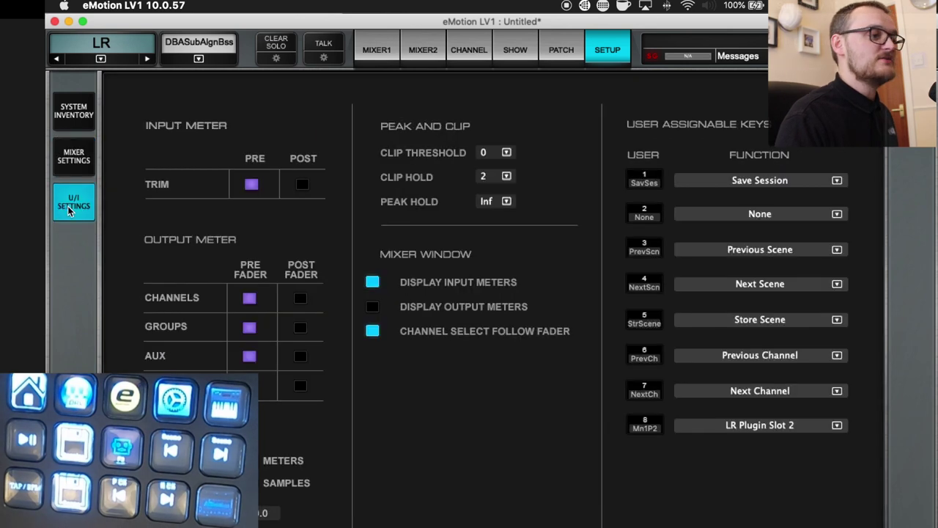
pyautogui.click(836, 214)
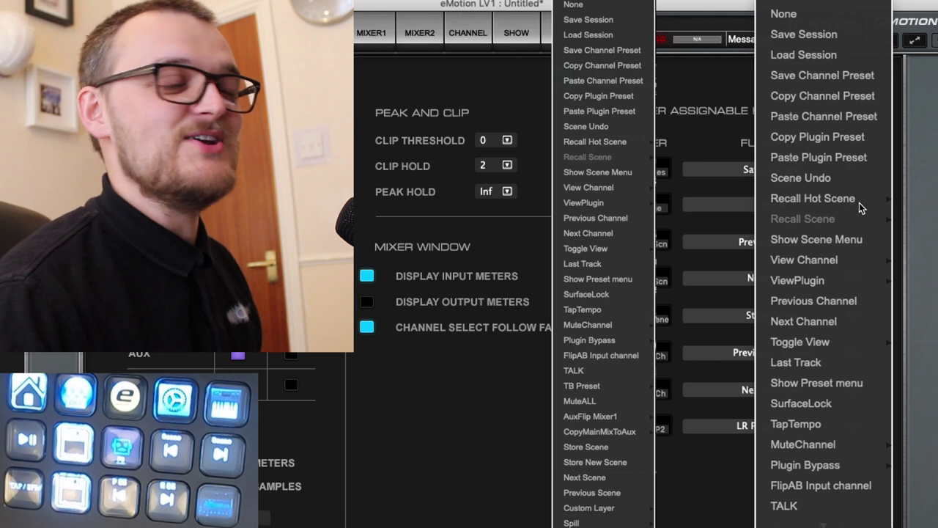
pyautogui.press('Escape')
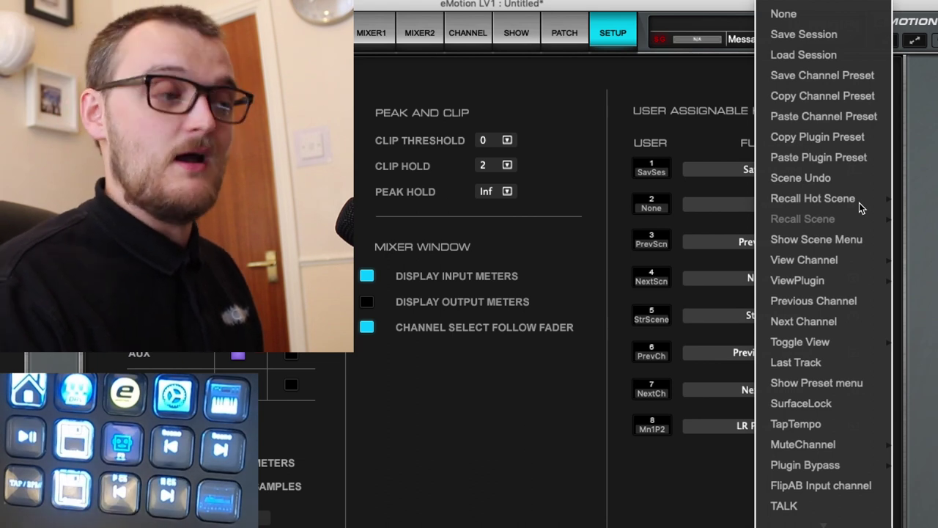
pyautogui.press('Escape')
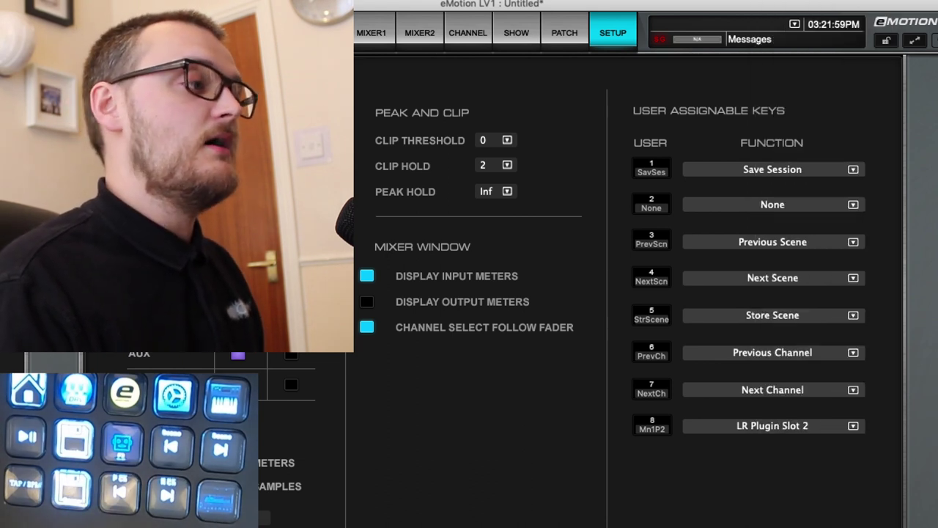
# Show the Mixer 1 window and select Channel 1
pyautogui.click(373, 35)
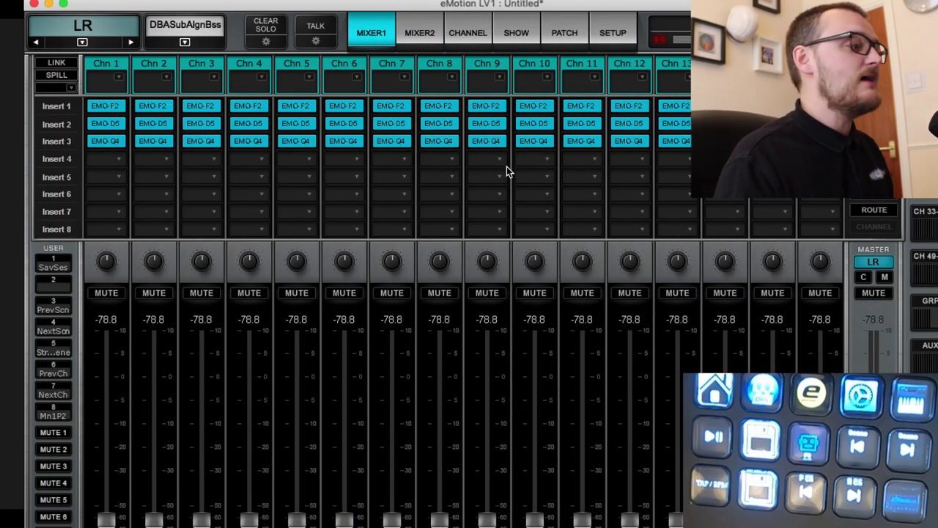
pyautogui.click(106, 218)
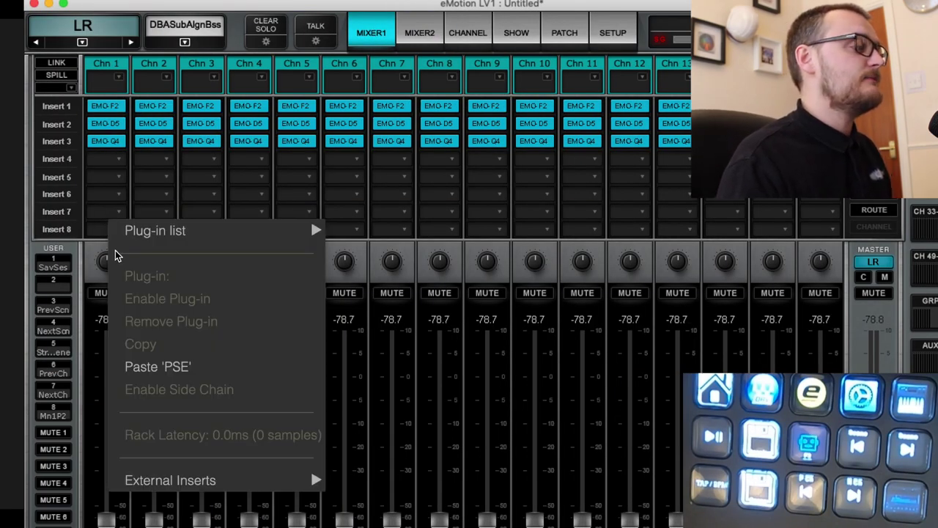
pyautogui.click(102, 209)
pyautogui.click(123, 79)
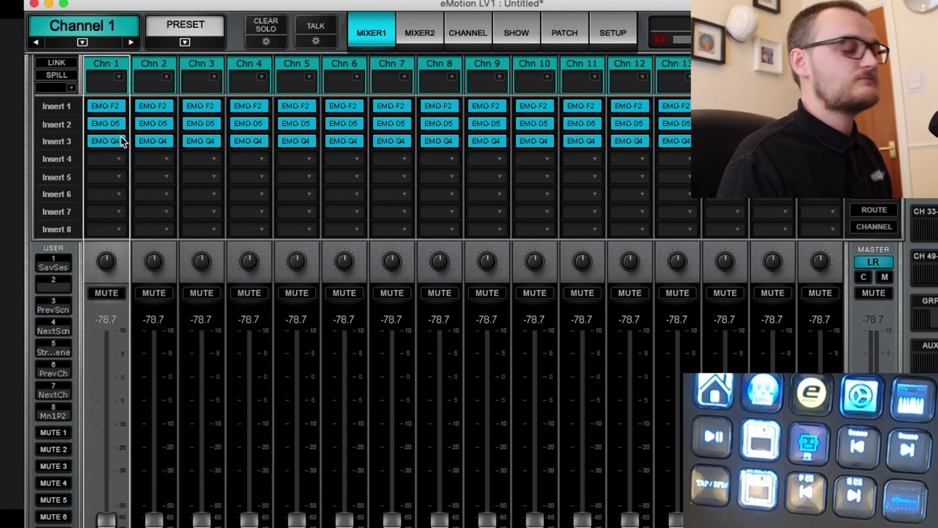
# Step the channel selection back and forth with the next and previous channel functions, ending on Channel 4
pyautogui.press('Right')
pyautogui.press('Left')
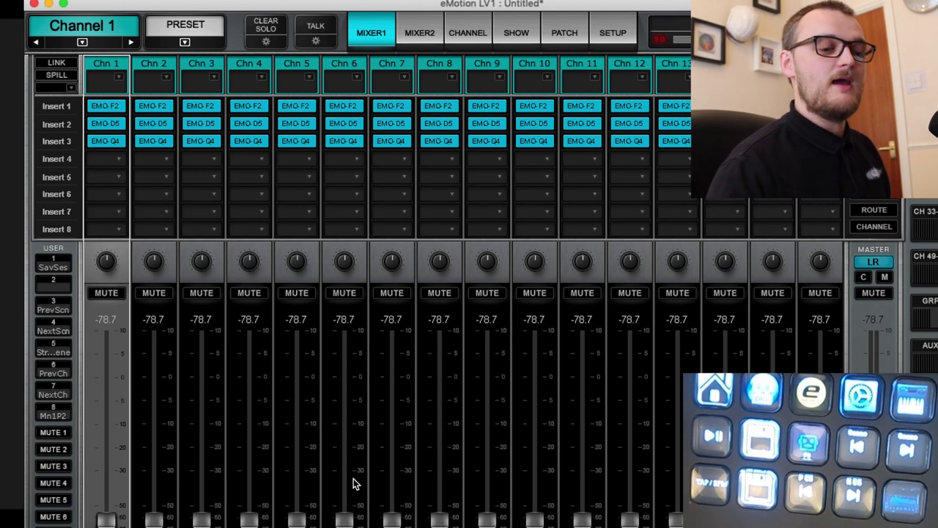
pyautogui.press('Right')
pyautogui.press('Right')
pyautogui.press('Left')
pyautogui.press('Right')
pyautogui.press('Right')
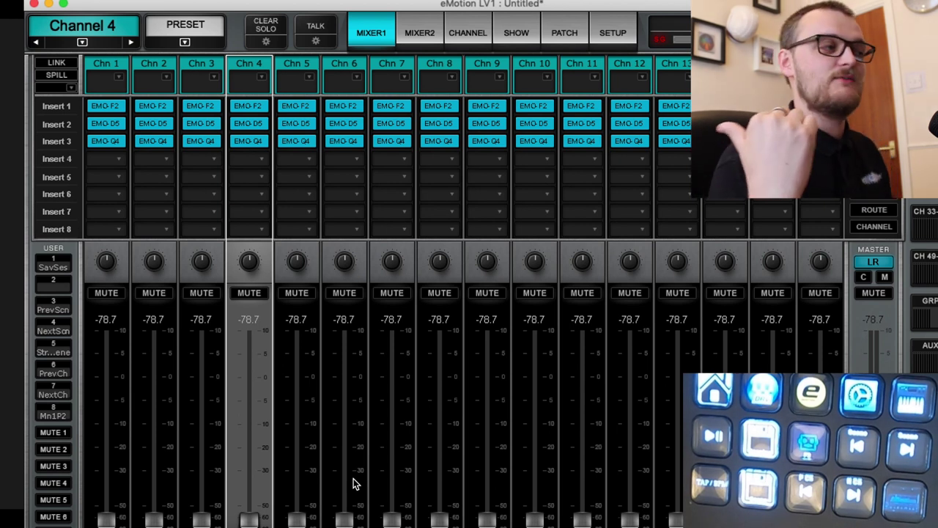
# Step the channel selection up to Channel 8 and back down to Channel 5
pyautogui.press('Right')
pyautogui.press('Left')
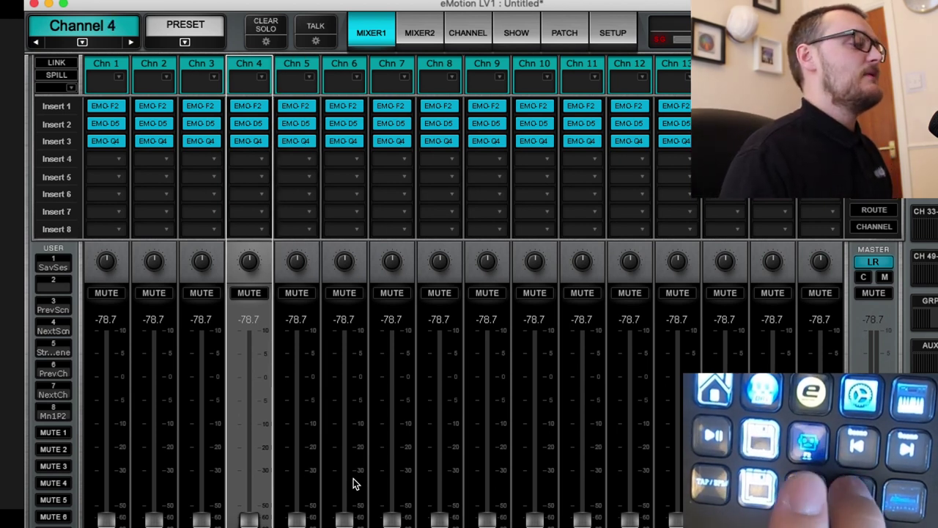
pyautogui.press('Right')
pyautogui.press('Right')
pyautogui.press('Right')
pyautogui.press('Right')
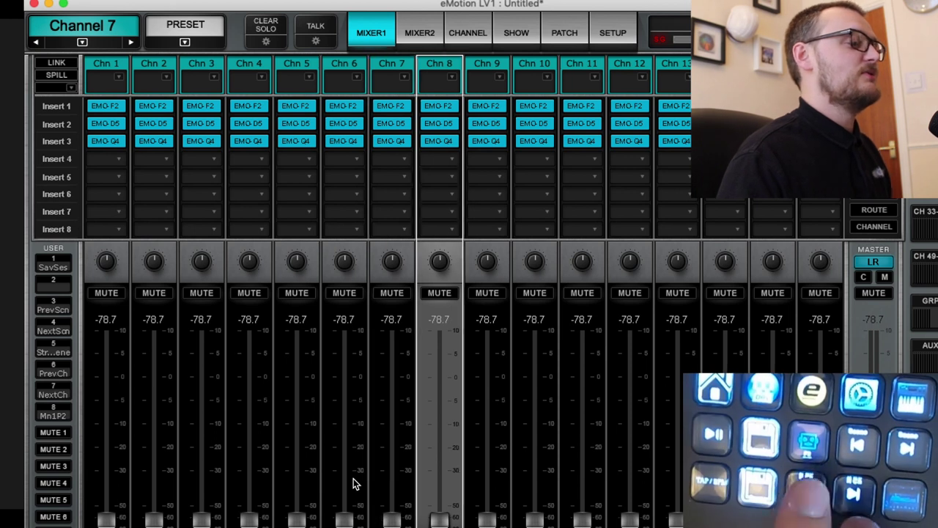
pyautogui.press('Left')
pyautogui.press('Left')
pyautogui.press('Left')
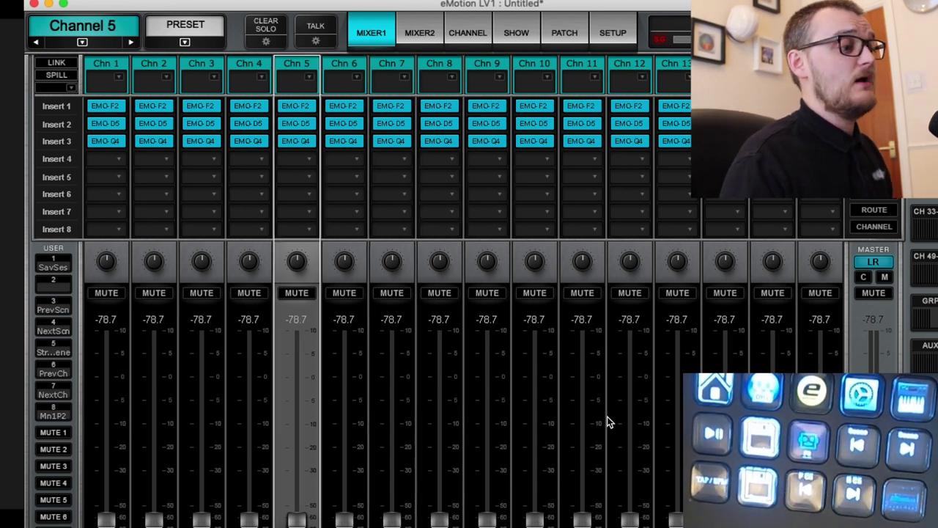
# Select Channel 11 by touching its fader, and step the selection back to Channel 8
pyautogui.moveTo(582, 516)
pyautogui.mouseDown()
pyautogui.moveTo(582, 480)
pyautogui.moveTo(582, 522)
pyautogui.mouseUp()
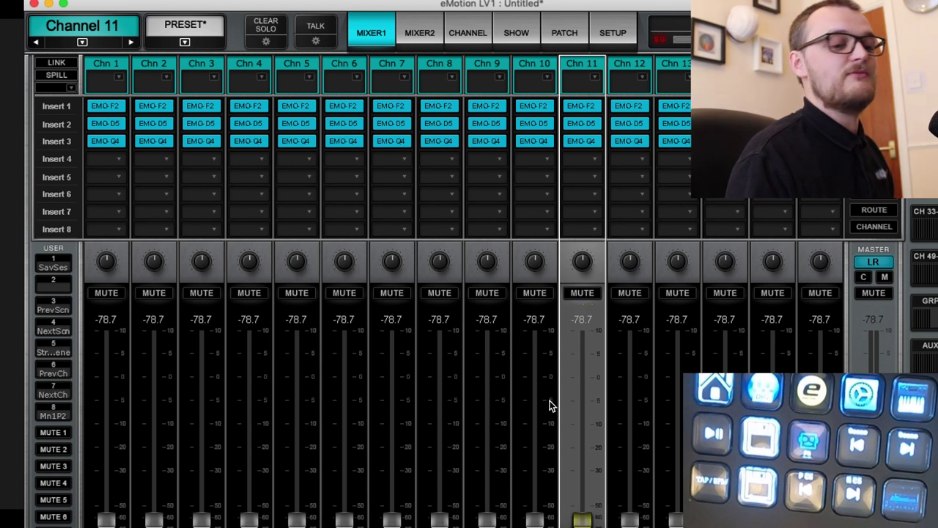
pyautogui.press('Left')
pyautogui.press('Left')
pyautogui.press('Left')
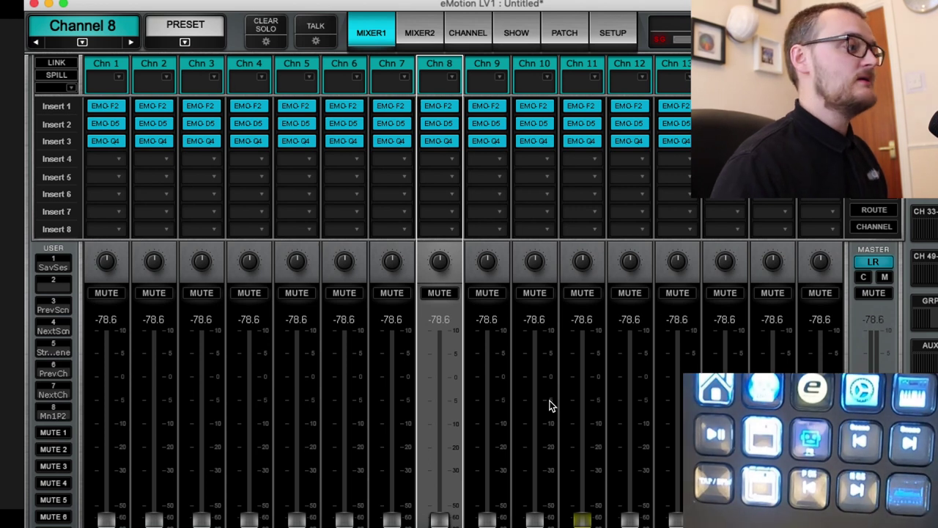
# Open the LR channel's F6-RTA plugin in slot 2 and move band 4 to about 945 Hz with -0.7 gain
pyautogui.hotkey('ctrl', '3')
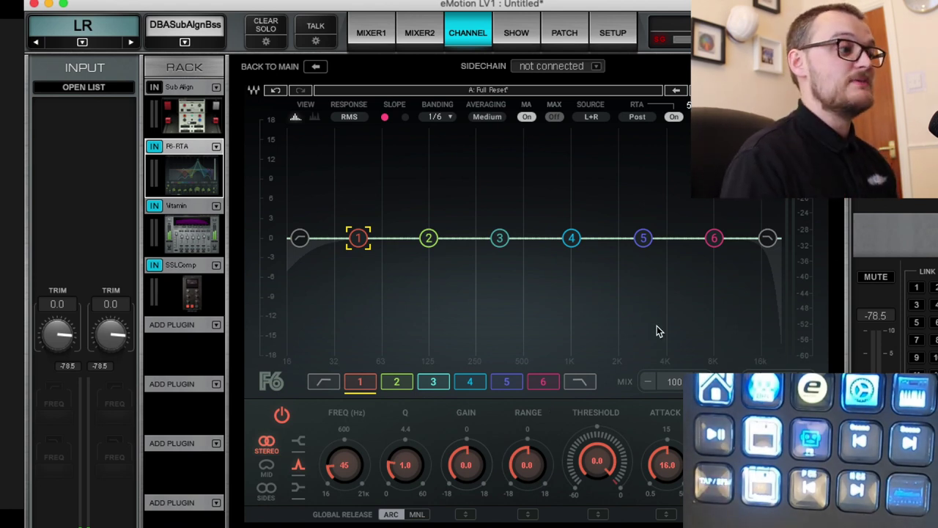
pyautogui.moveTo(571, 237)
pyautogui.mouseDown()
pyautogui.moveTo(573, 279)
pyautogui.moveTo(521, 270)
pyautogui.moveTo(571, 242)
pyautogui.mouseUp()
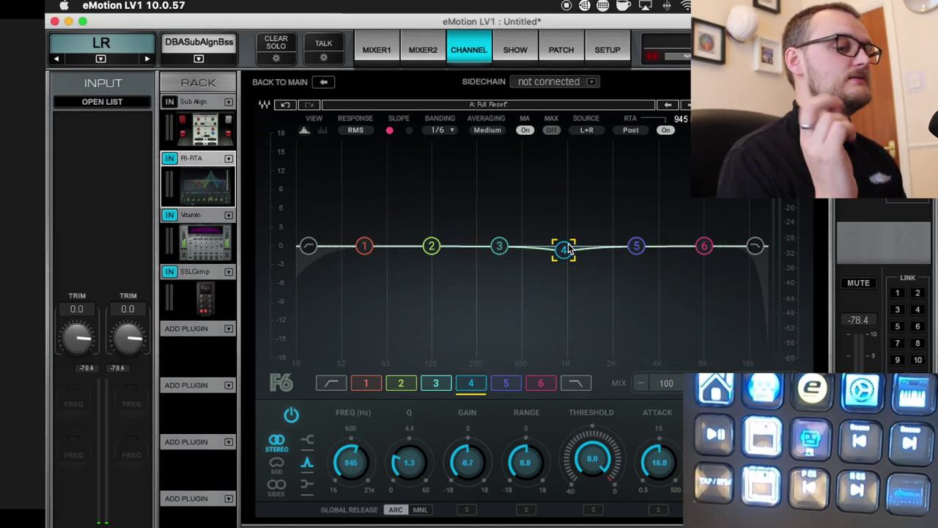